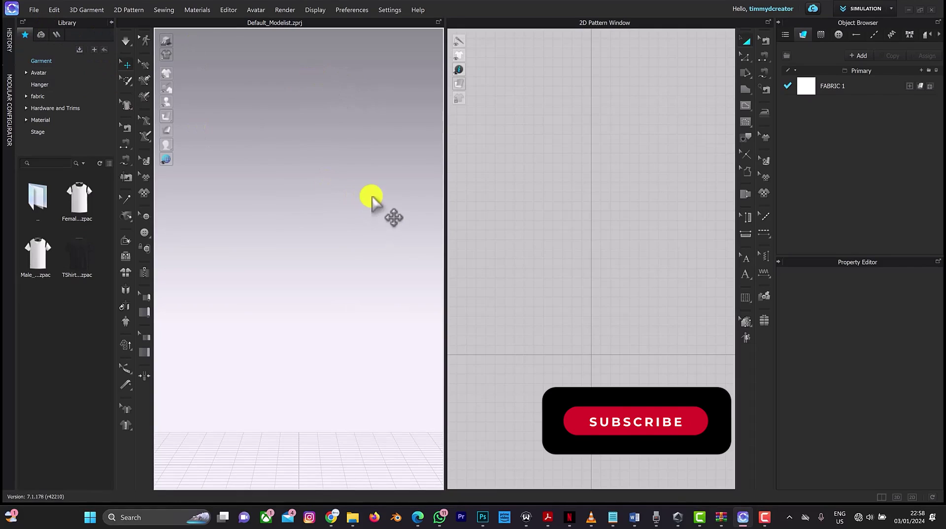
Bring up the Open File dialog with Ctrl+O to browse for a project.
key("ctrl+o")
Open the Regular Tshirt project file from the Regular Shirt folder.
left_click(228, 82)
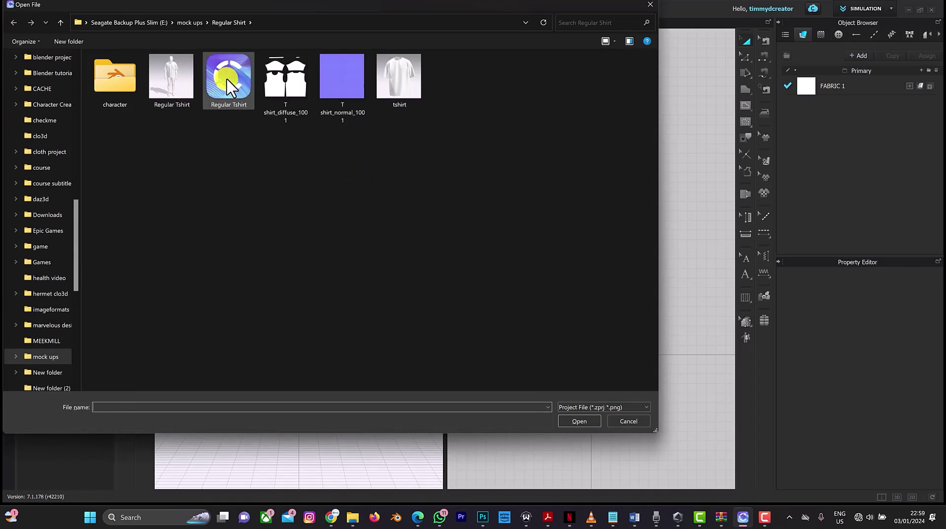
left_click(572, 420)
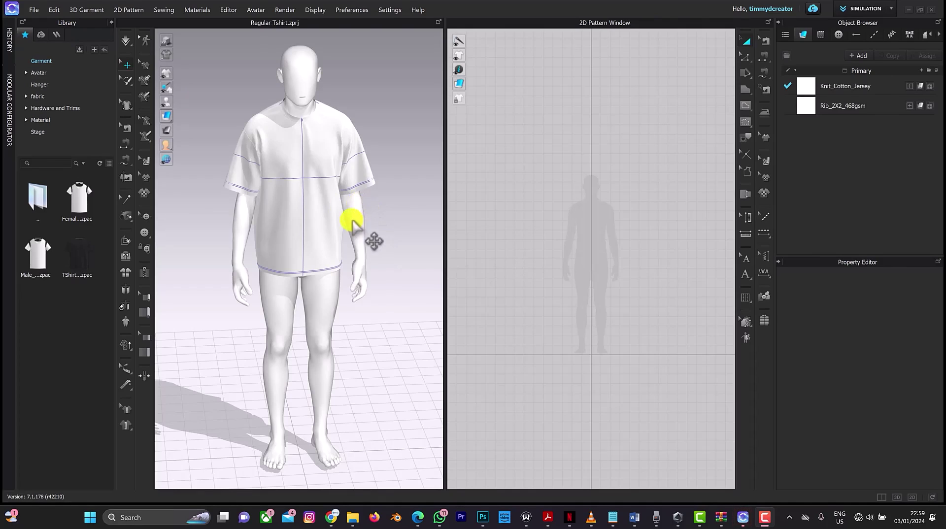
scroll(340, 205, "up", 5)
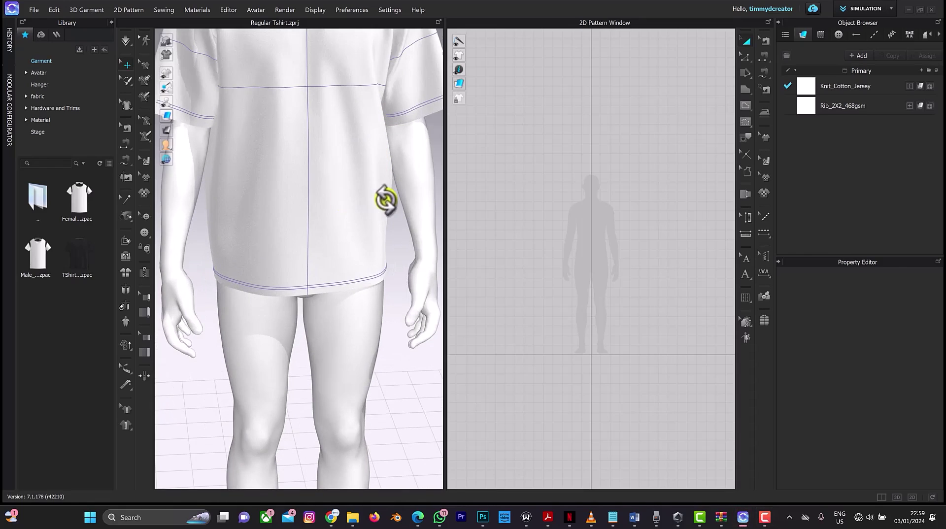
key("4")
middle_click_drag(327, 194, 352, 338)
scroll(375, 338, "down", 4)
scroll(370, 311, "up", 8)
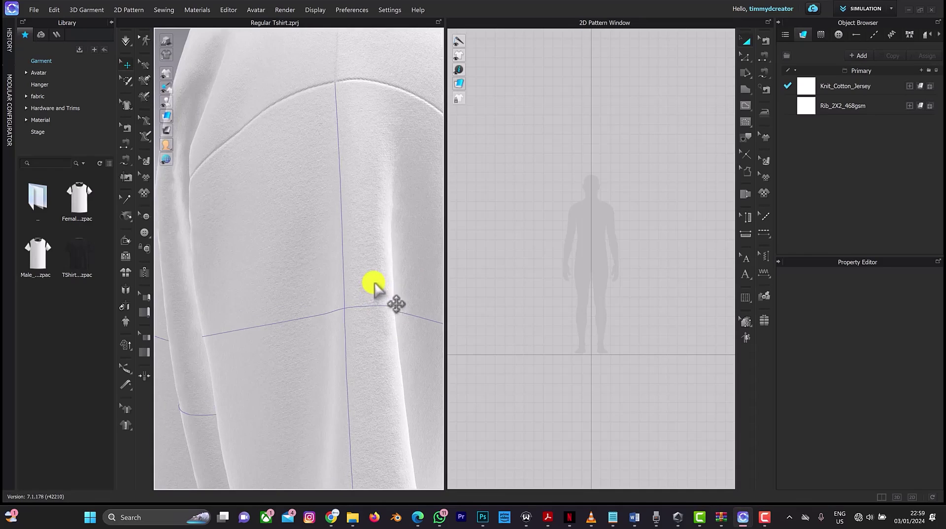
scroll(371, 283, "down", 2)
scroll(355, 278, "up", 5)
mouse_move(351, 256)
right_mouse_down()
mouse_move(365, 259)
mouse_move(382, 245)
right_mouse_up()
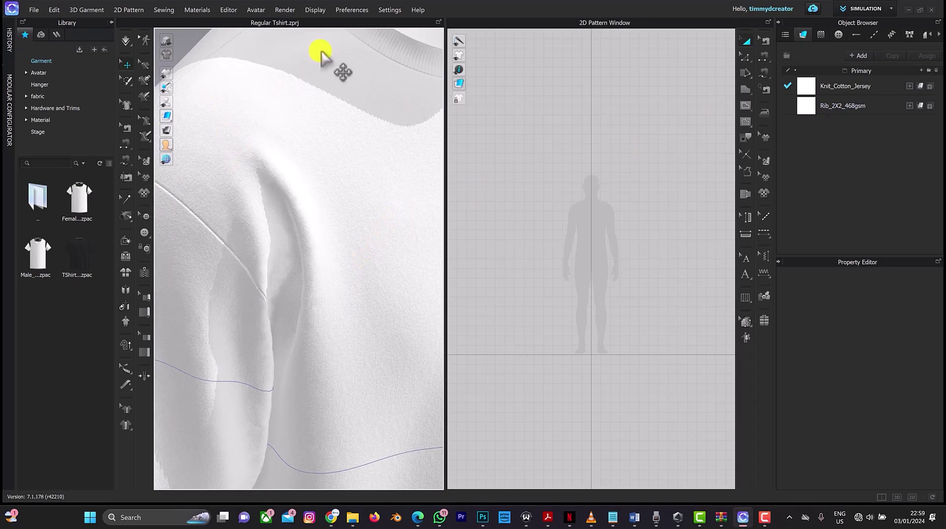
scroll(318, 98, "down", 4)
mouse_move(168, 117)
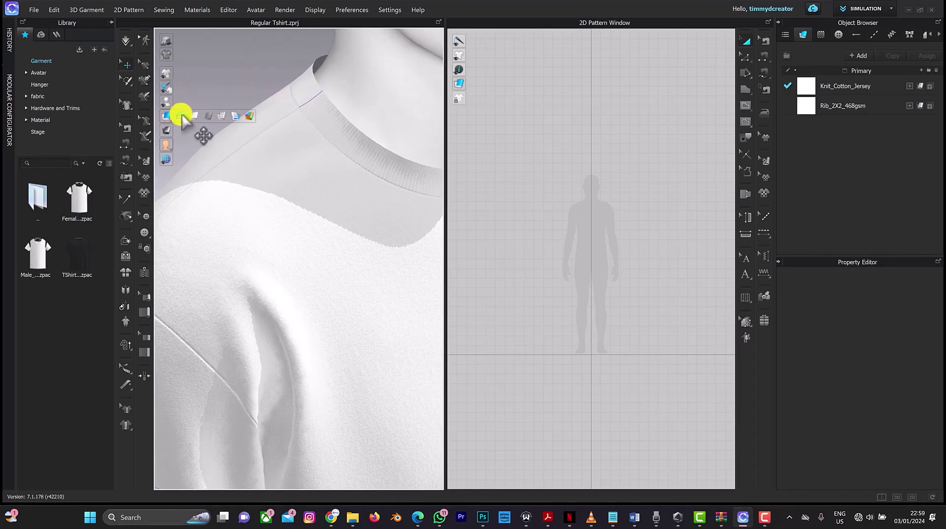
scroll(306, 95, "down", 5)
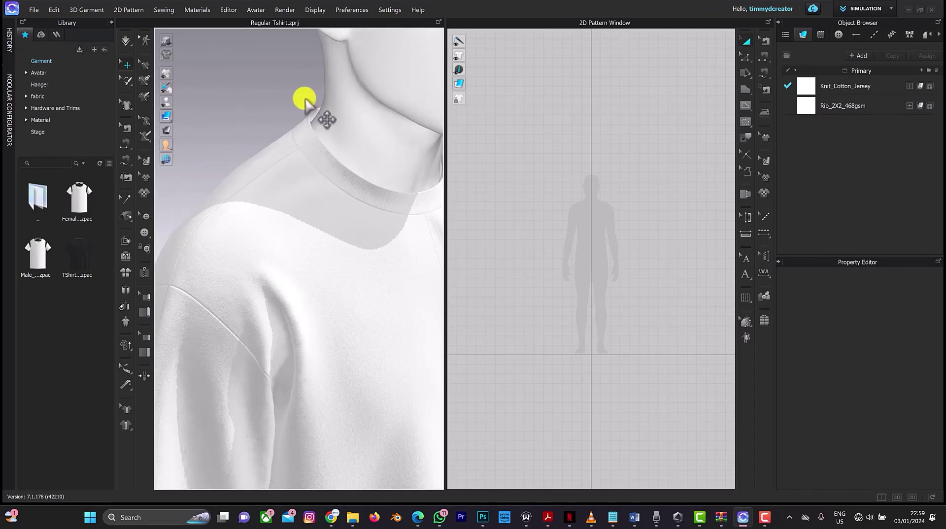
right_click_drag(324, 242, 302, 247)
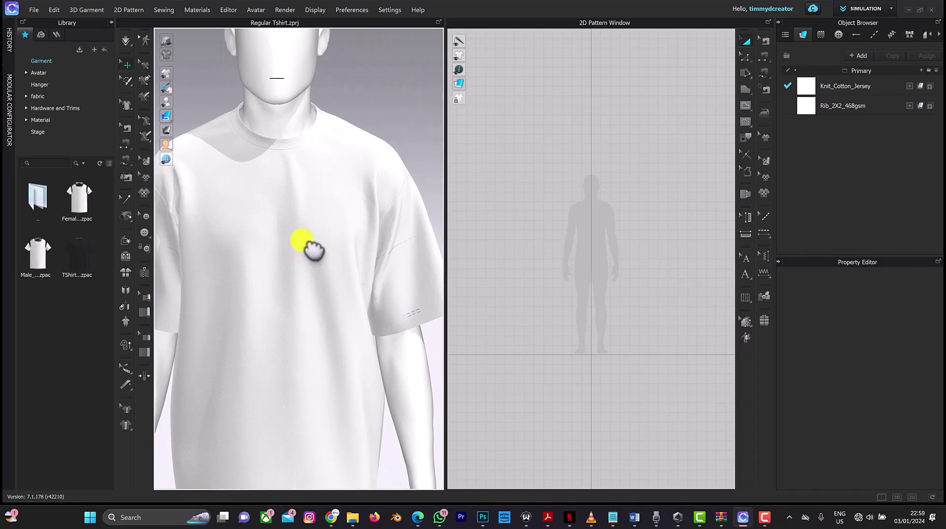
middle_click_drag(306, 247, 360, 222)
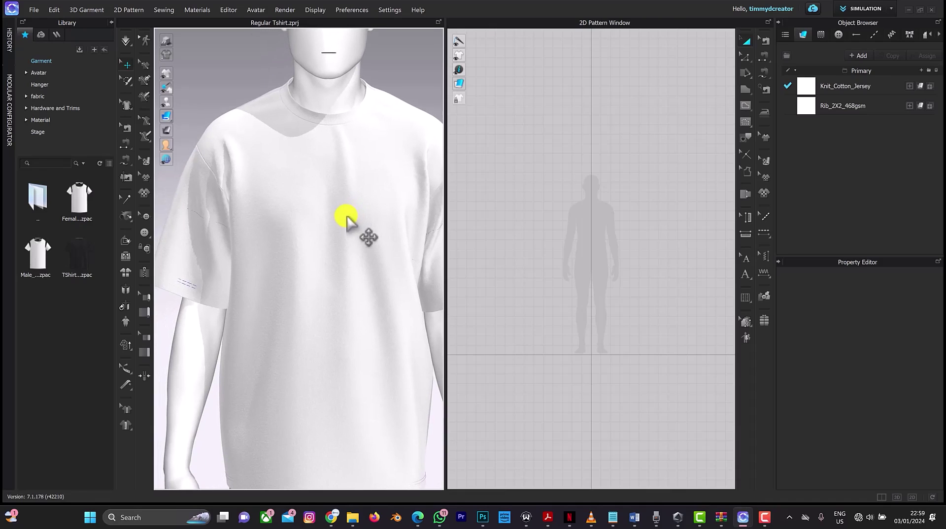
Color the Rib_2X2_468gsm collar fabric orange (F66200).
left_click(852, 106)
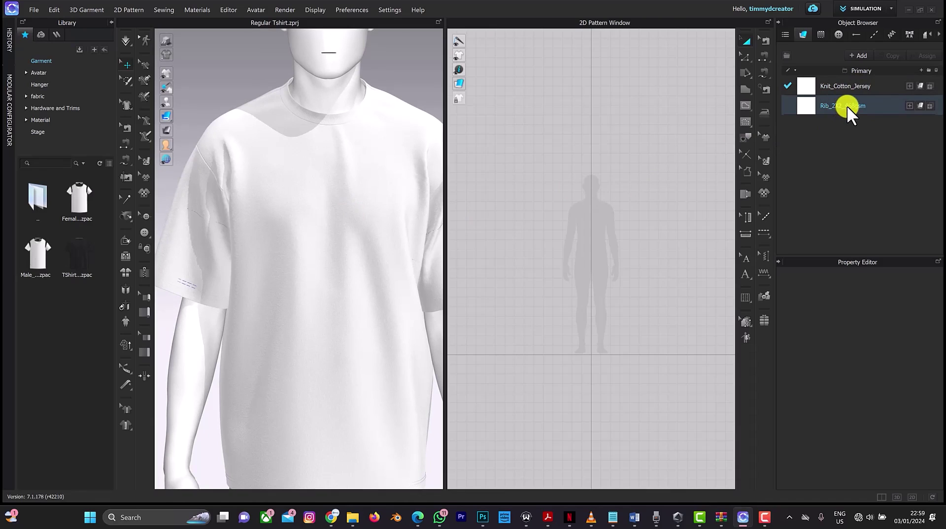
left_click(845, 105)
scroll(913, 430, "down", 3)
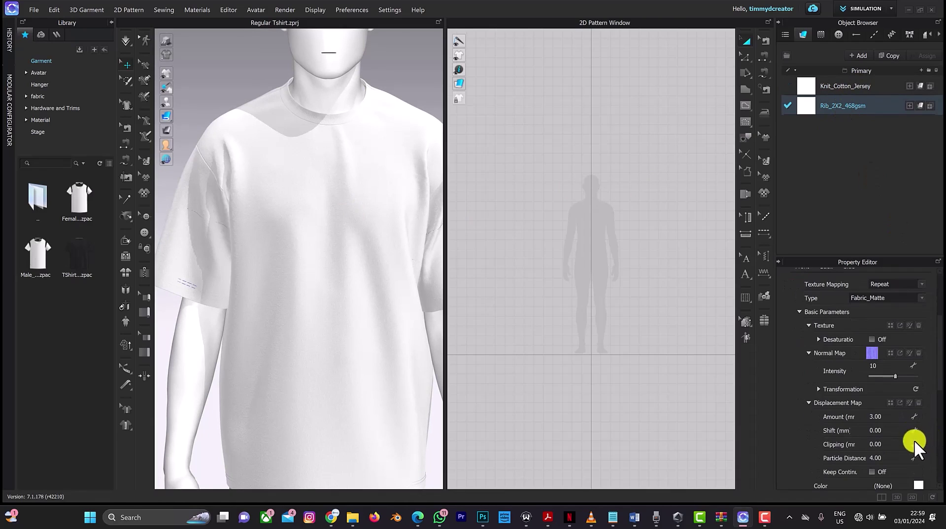
left_click(915, 485)
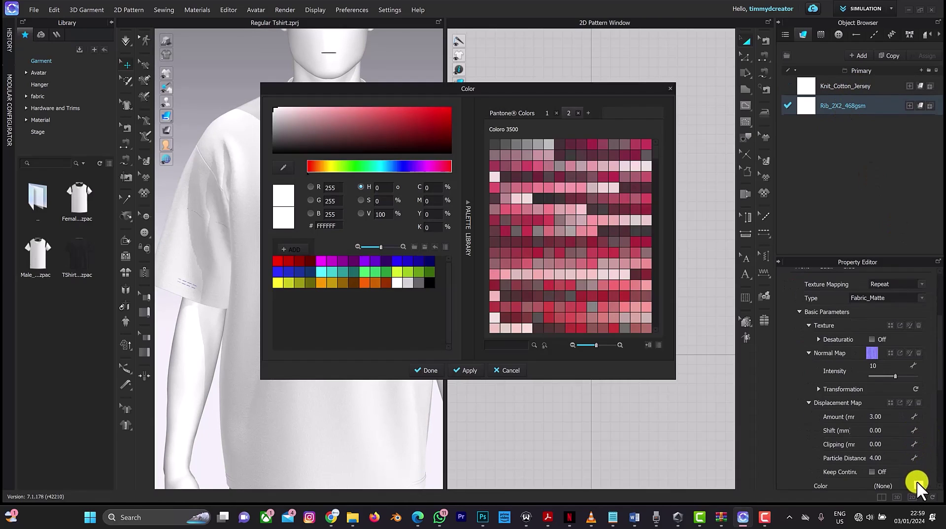
left_click(362, 281)
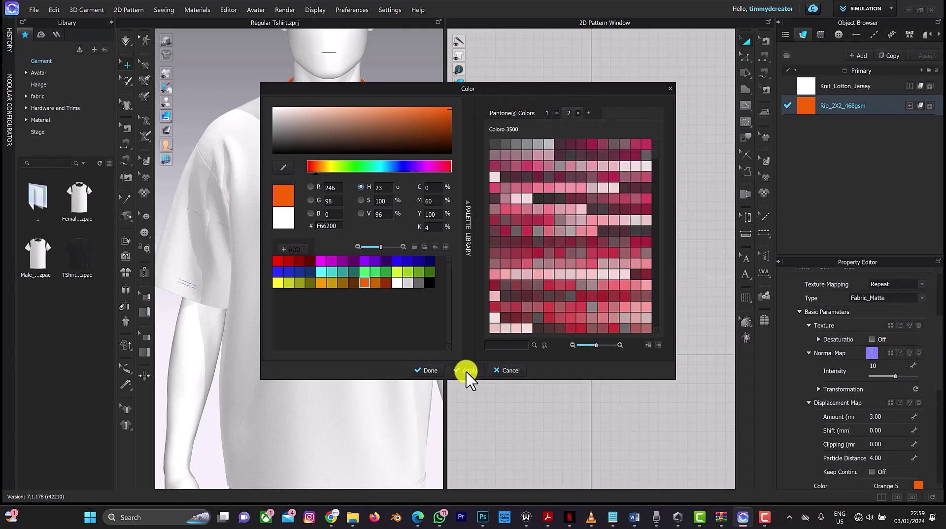
left_click(431, 369)
Apply the same orange (F66200) to the Knit_Cotton_Jersey body fabric.
left_click(853, 86)
left_click(914, 480)
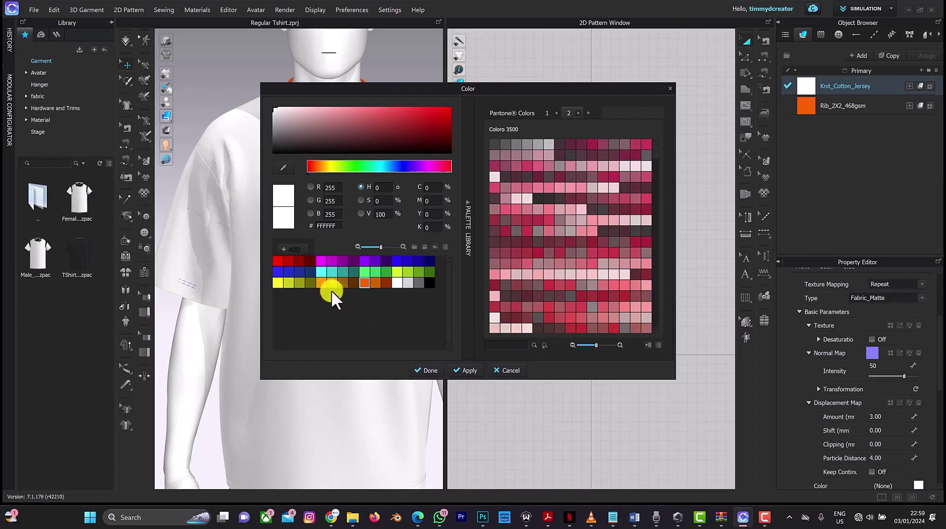
left_click(362, 282)
left_click(468, 370)
left_click(428, 370)
right_click_drag(376, 284, 667, 225)
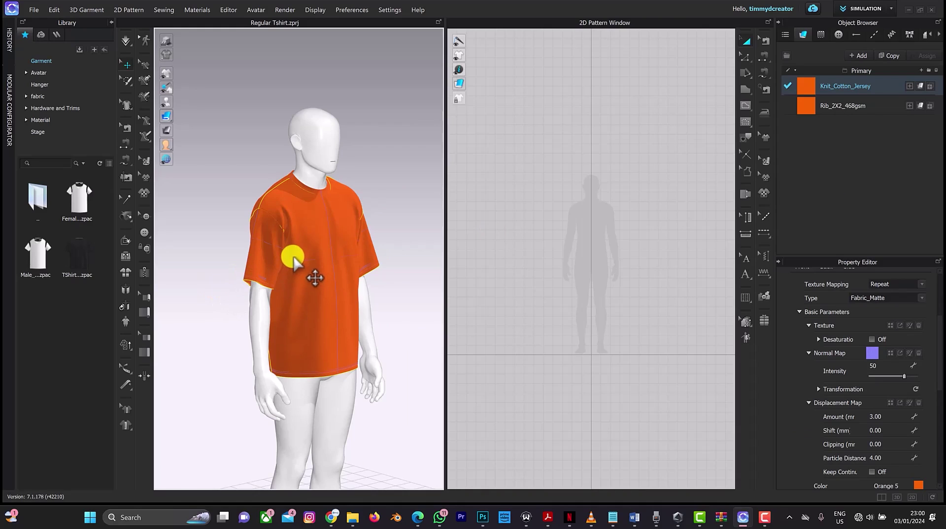
mouse_move(371, 249)
right_mouse_down()
mouse_move(312, 246)
mouse_move(253, 270)
mouse_move(354, 249)
right_mouse_up()
scroll(619, 270, "down", 5)
right_click_drag(625, 266, 501, 256)
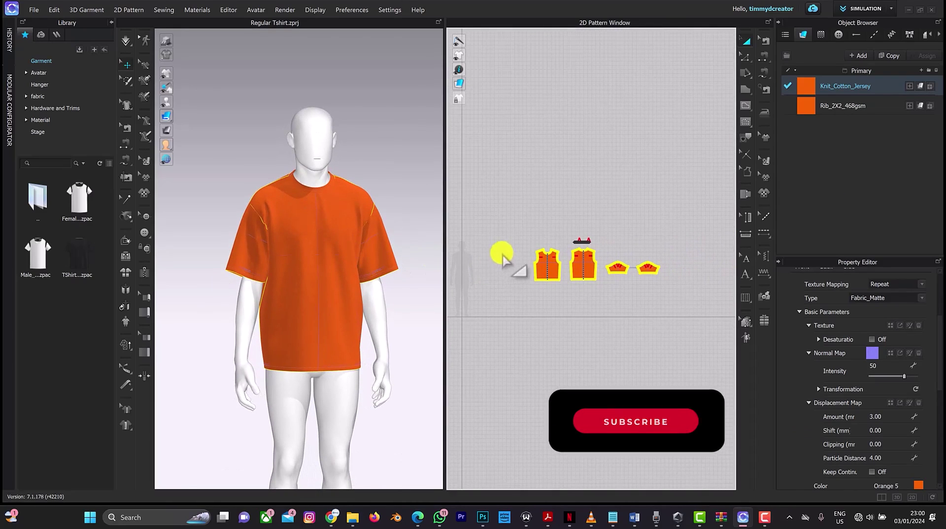
left_click(852, 6)
left_click(873, 116)
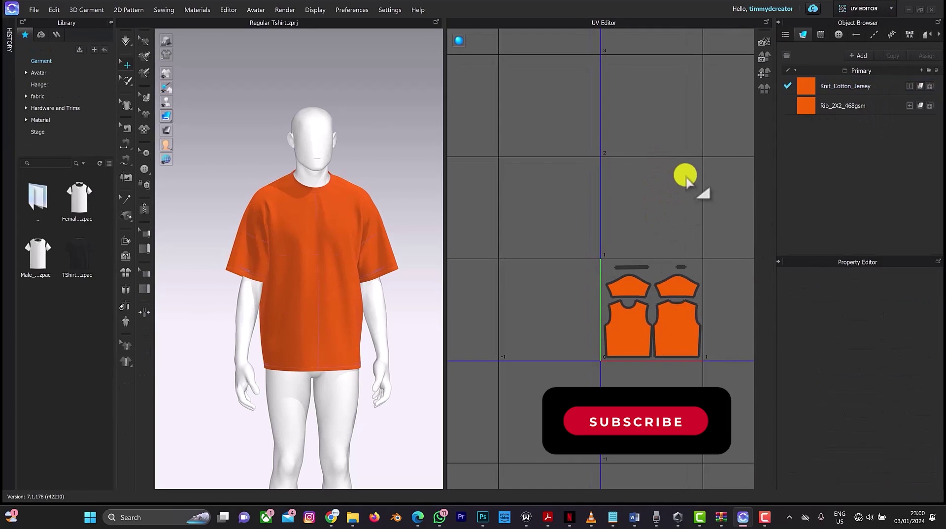
left_click(856, 6)
left_click(856, 28)
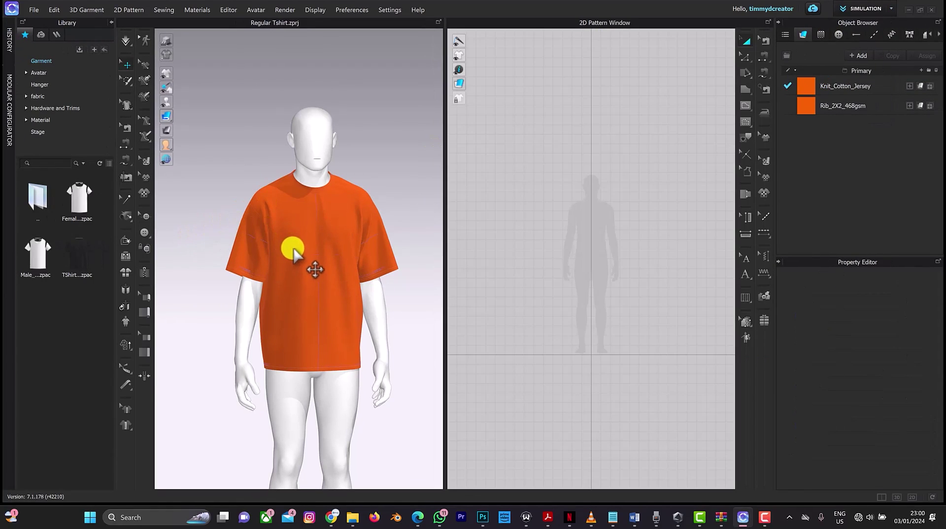
Delete the avatar so the orange t-shirt stands alone.
left_click(324, 134)
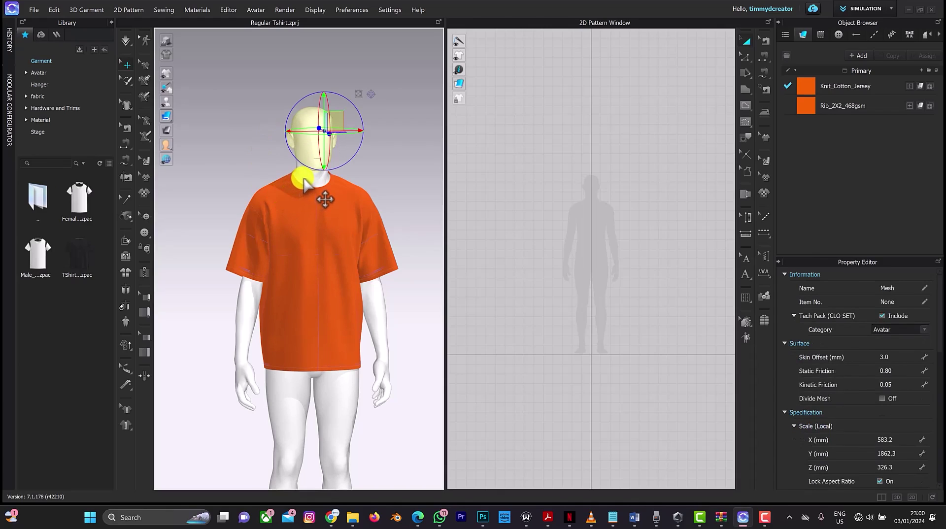
key("Delete")
mouse_move(369, 228)
right_mouse_down()
mouse_move(357, 223)
mouse_move(367, 225)
right_mouse_up()
Switch the garment to a different simulation mode, then bring up the File menu.
left_click(34, 9)
left_click(270, 51)
left_click(132, 43)
left_click(158, 52)
left_click(33, 10)
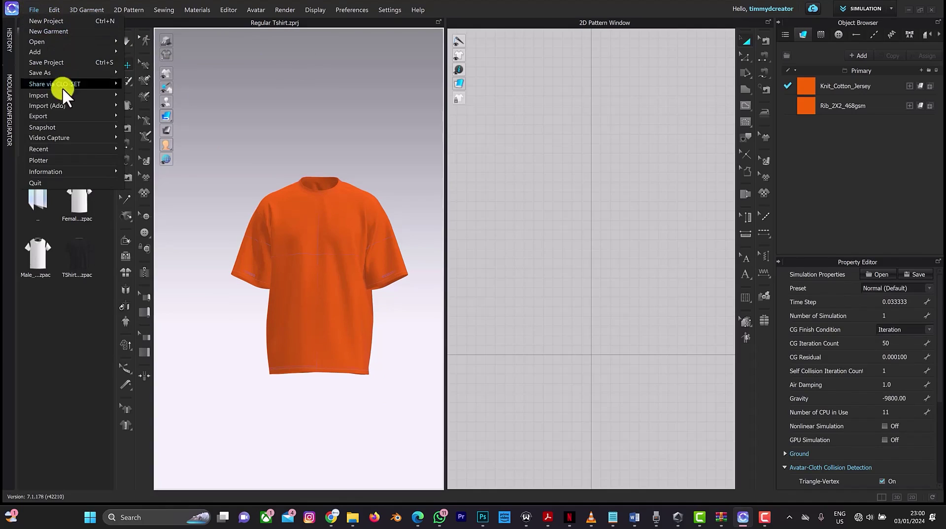
Import the 'a pose' OBJ from the Polo Shirt character folder.
mouse_move(64, 96)
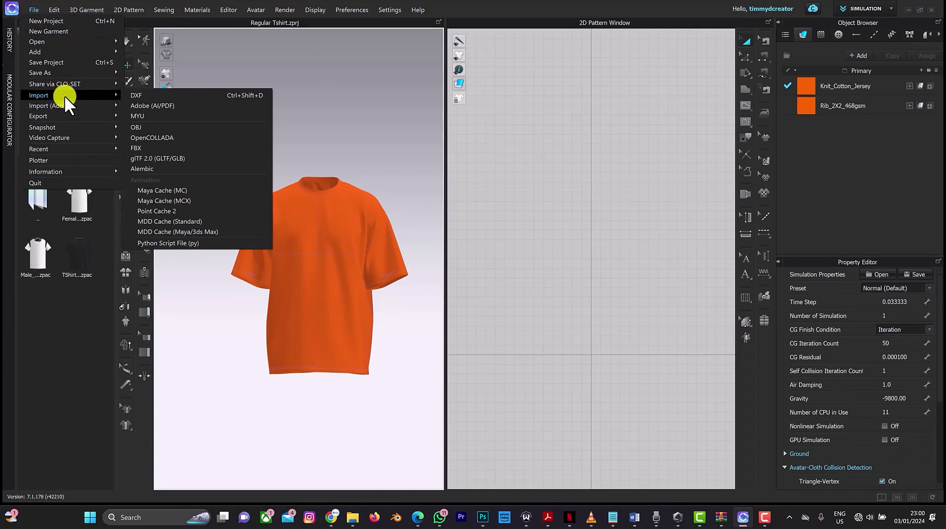
left_click(169, 127)
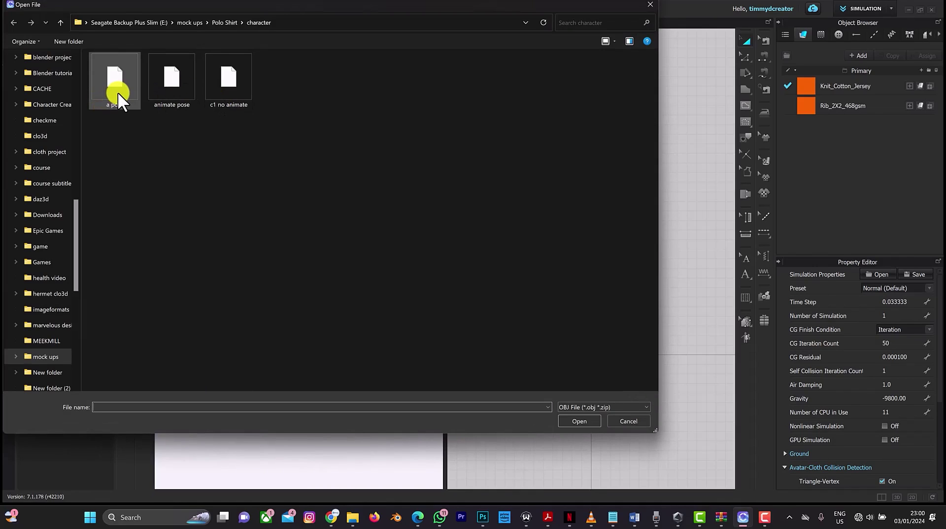
left_click(117, 92)
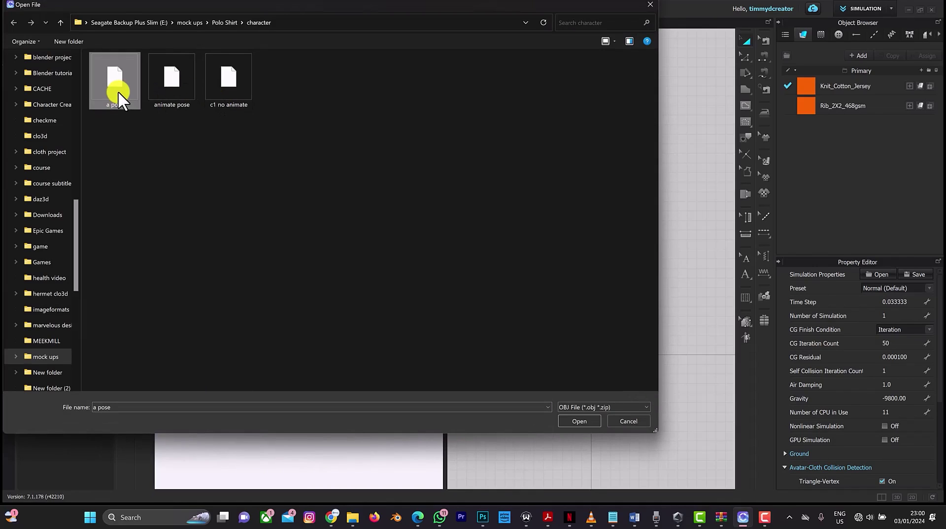
left_click(581, 422)
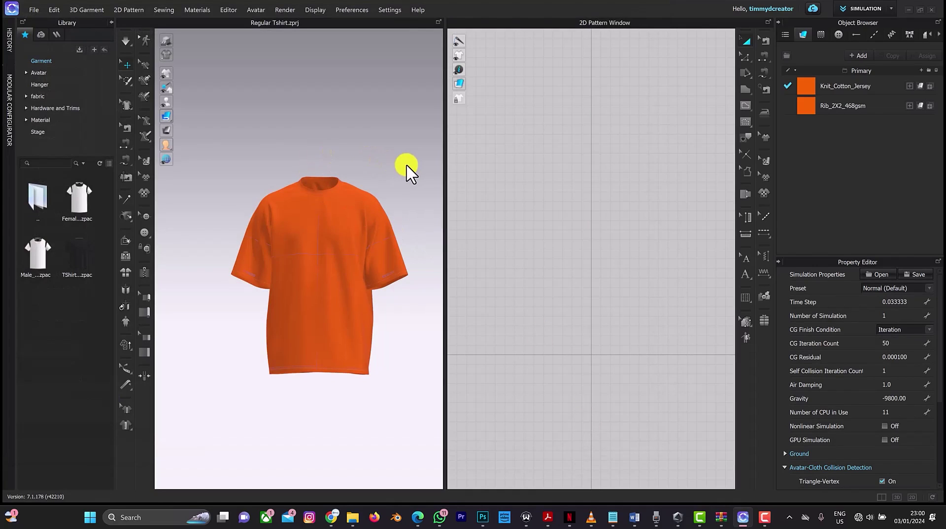
Add the a-pose OBJ to the scene with Load Type Add and dismiss the arrangement points notice.
left_click(459, 167)
left_click(463, 183)
left_click(468, 418)
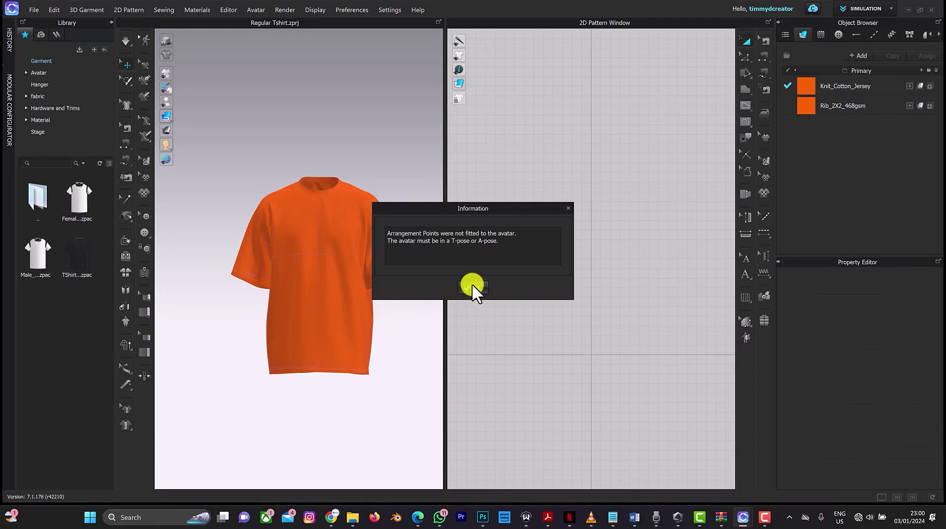
left_click(472, 288)
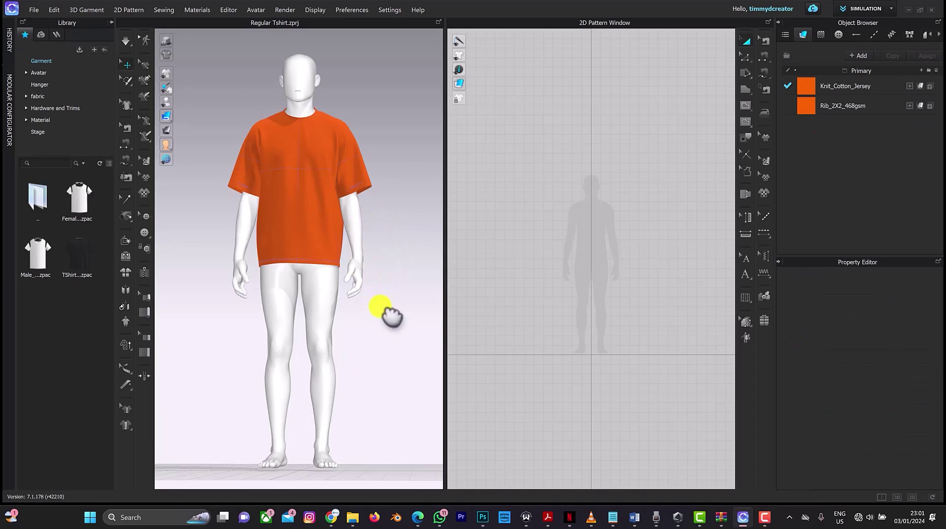
right_click_drag(391, 316, 261, 136)
Choose the animate pose OBJ file for import.
left_click(33, 11)
mouse_move(65, 94)
left_click(142, 127)
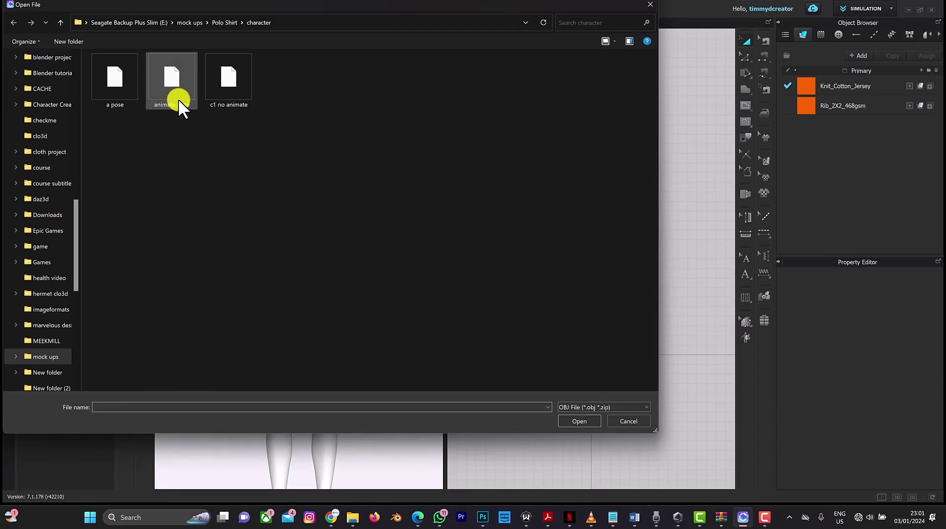
left_click(179, 99)
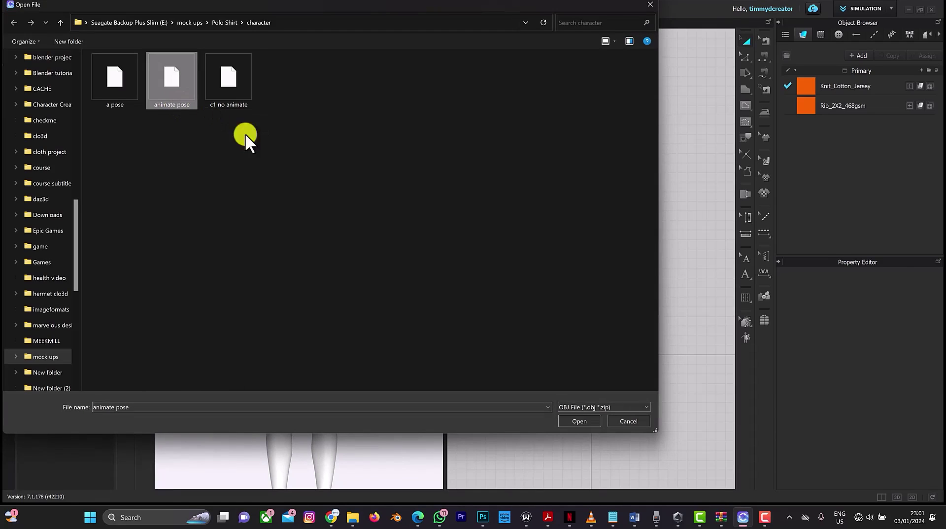
left_click(576, 420)
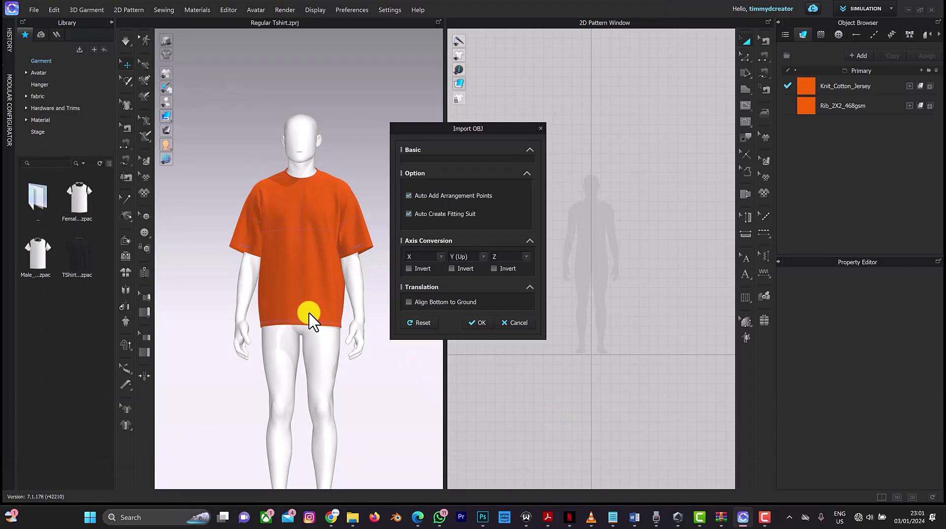
Import it with Load Type Add and Object Type Morph Target over 30 frames.
left_click(482, 168)
left_click(482, 180)
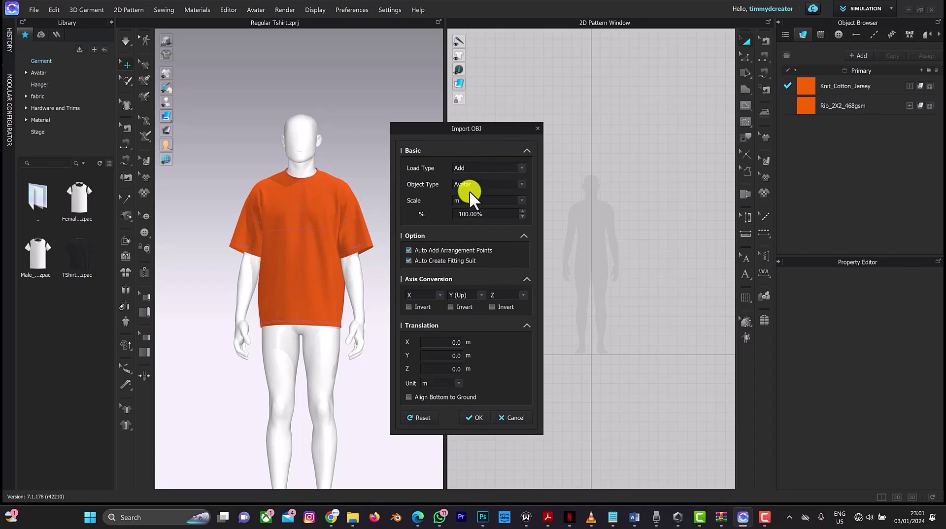
left_click(486, 182)
left_click(482, 210)
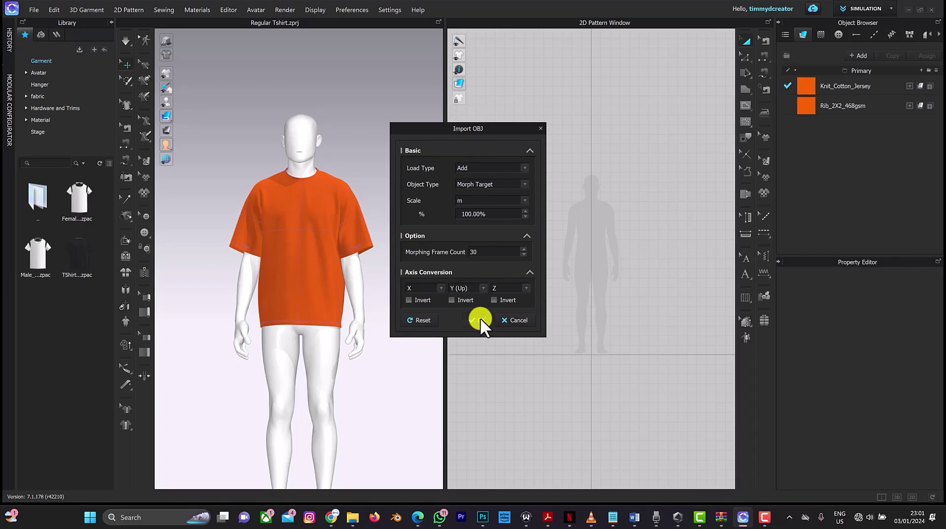
left_click(479, 319)
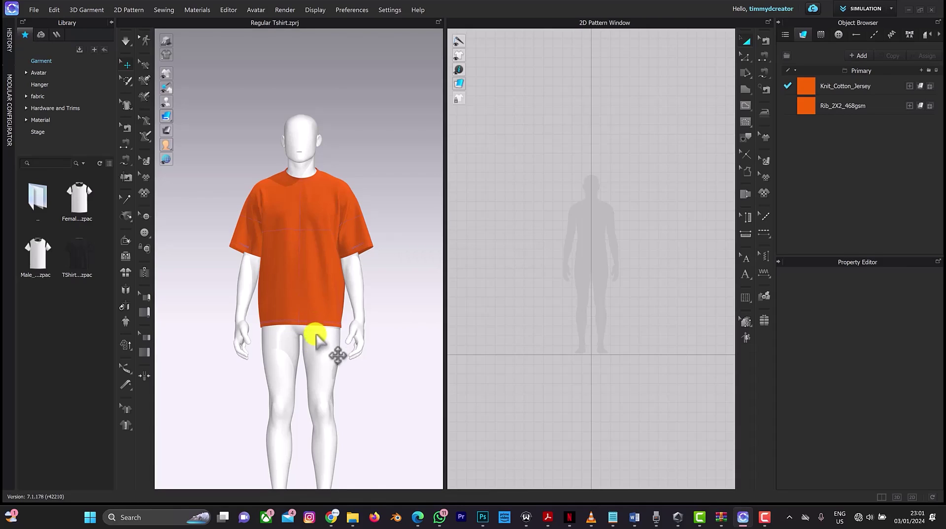
Zoom out to watch the avatar morph into the new pose with the shirt draping.
scroll(314, 345, "up", 2)
scroll(315, 345, "down", 3)
scroll(321, 330, "down", 2)
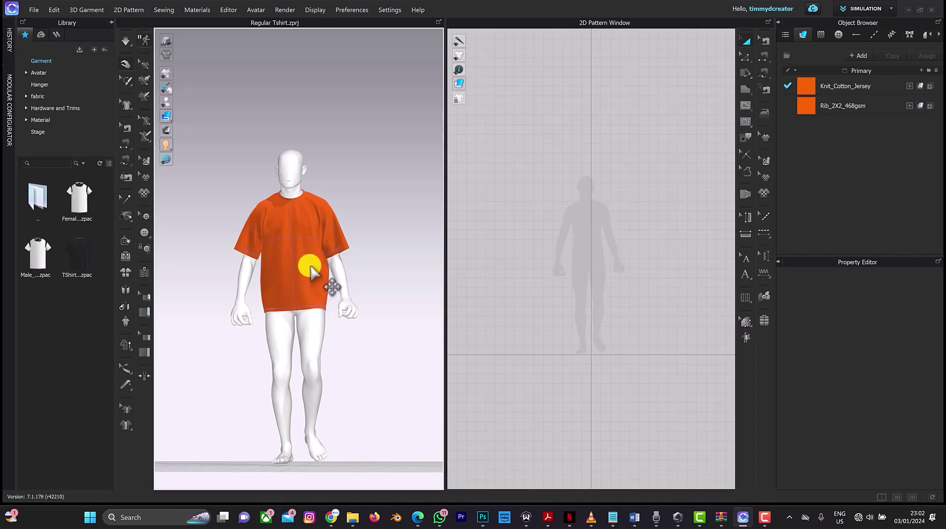
Delete the morphed avatar and bring up File > Import > Alembic.
left_click(286, 189)
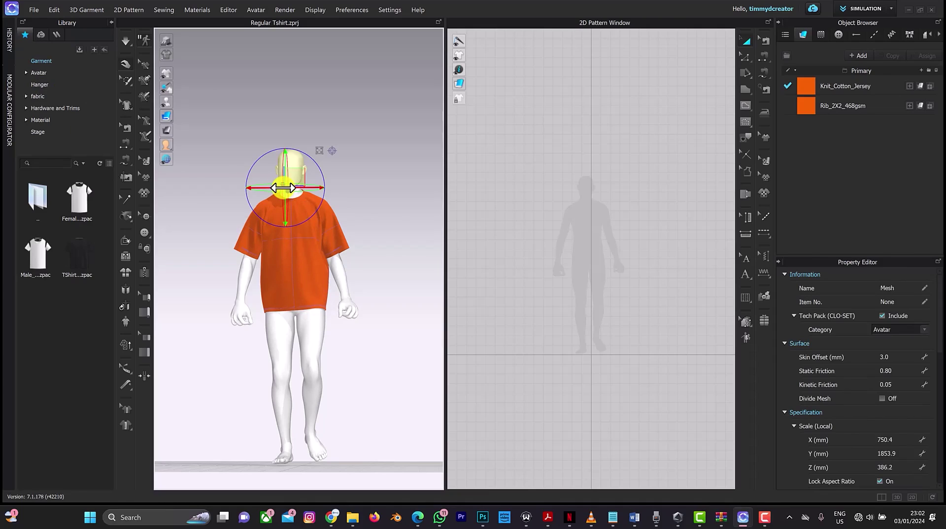
key("Delete")
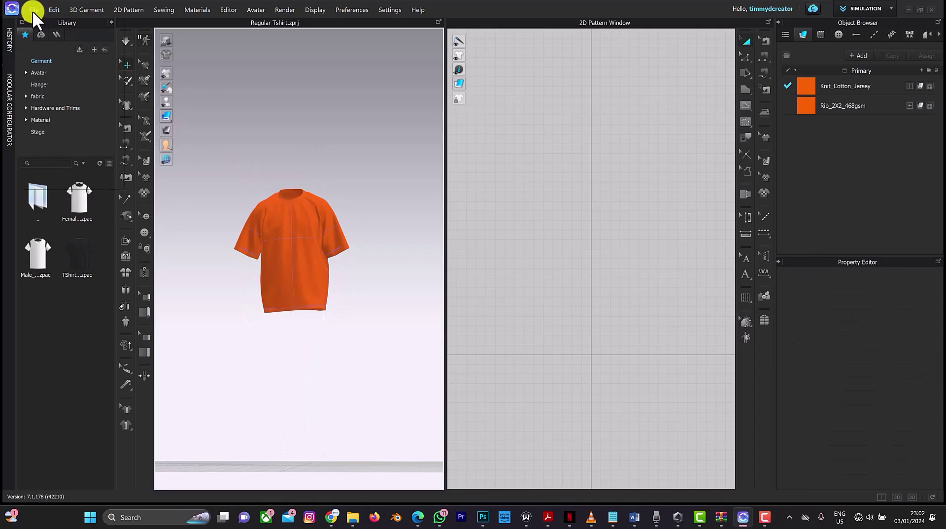
left_click(32, 11)
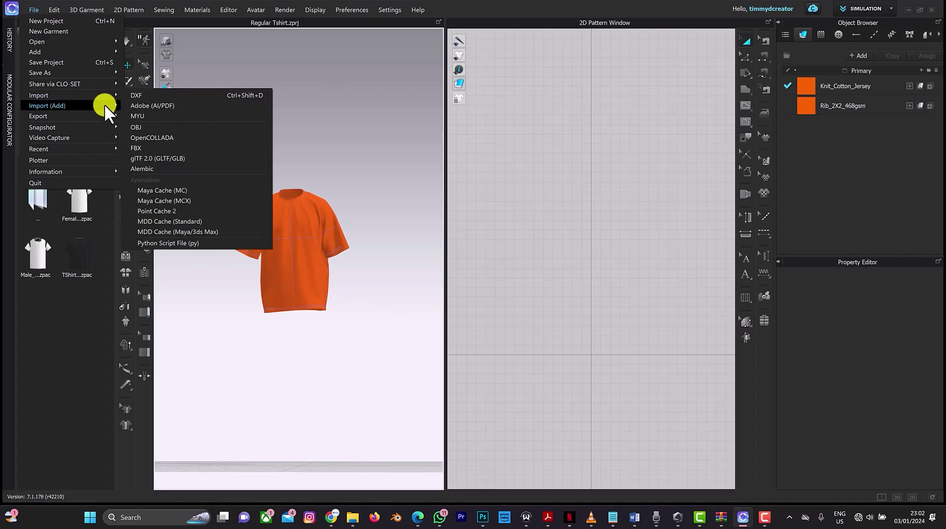
left_click(134, 126)
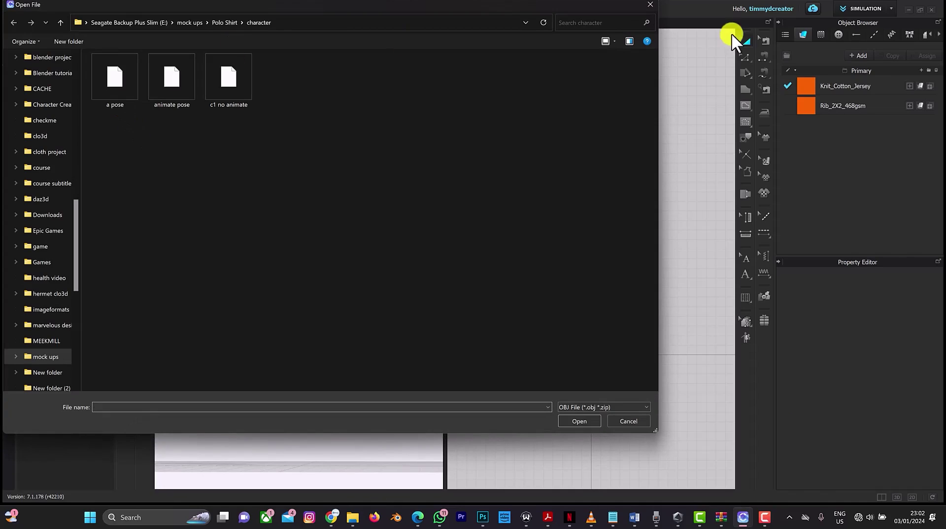
left_click(650, 5)
left_click(36, 10)
mouse_move(93, 101)
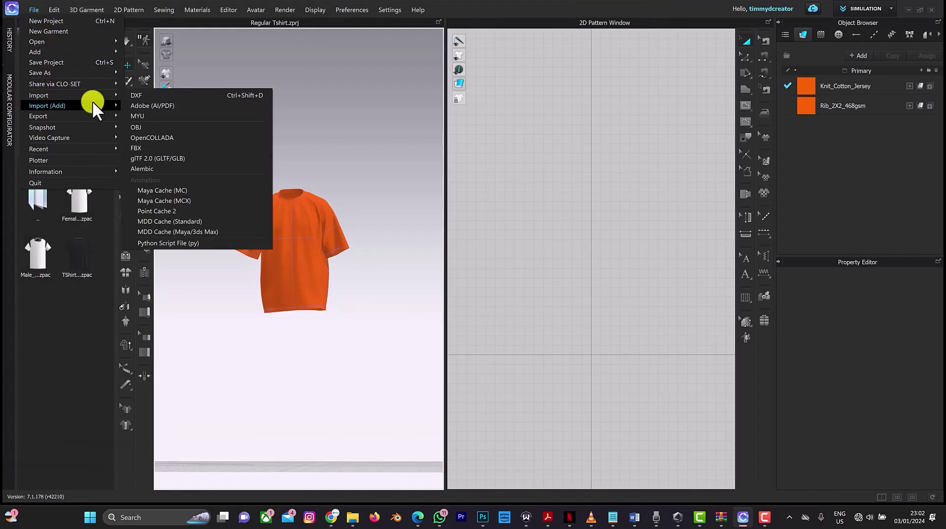
Import walking animation.abc from the character folder inside Regular Shirt.
left_click(157, 168)
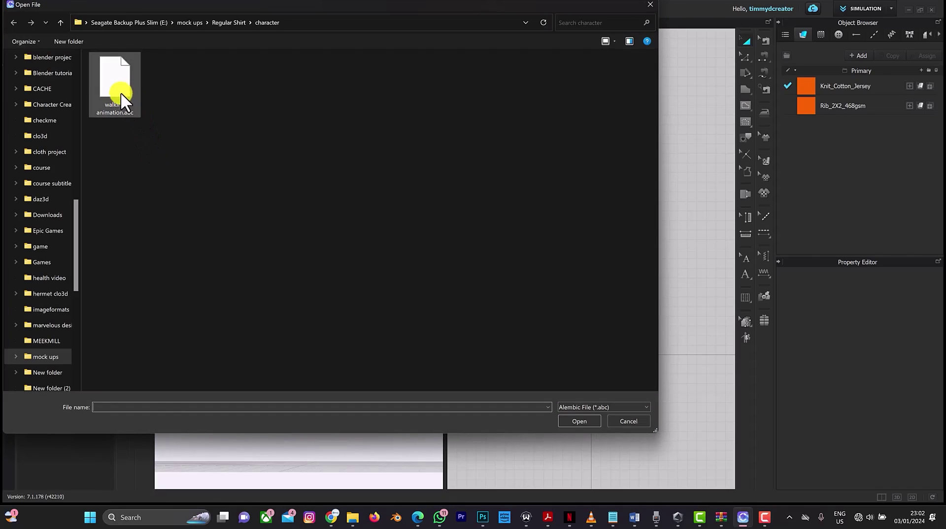
left_click(218, 22)
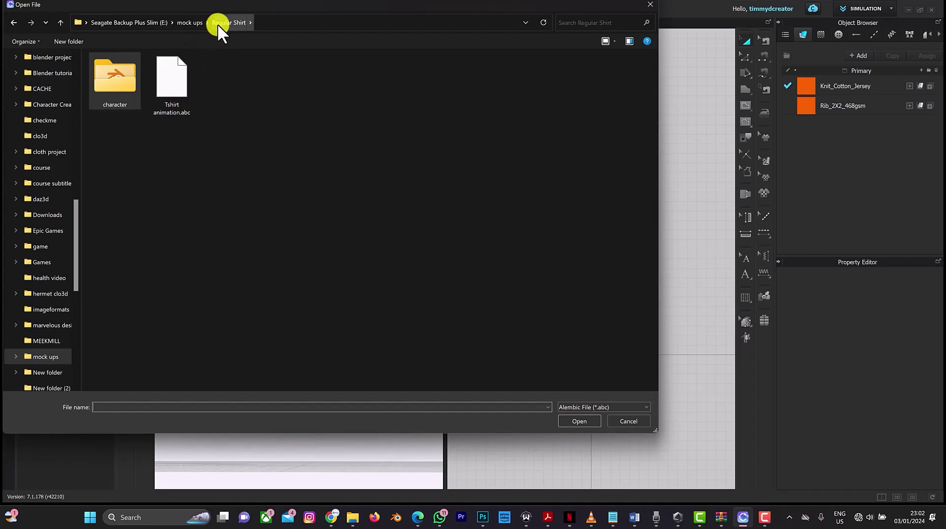
double_click(117, 85)
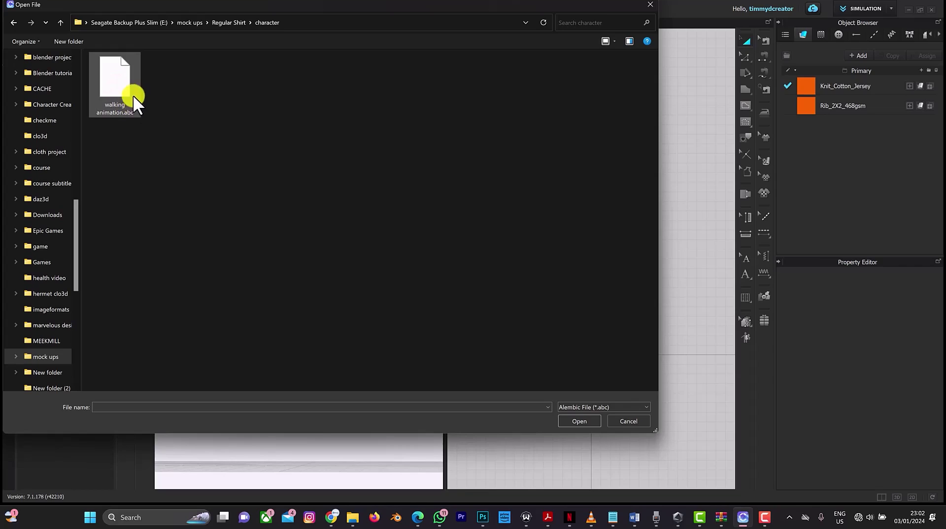
left_click(126, 97)
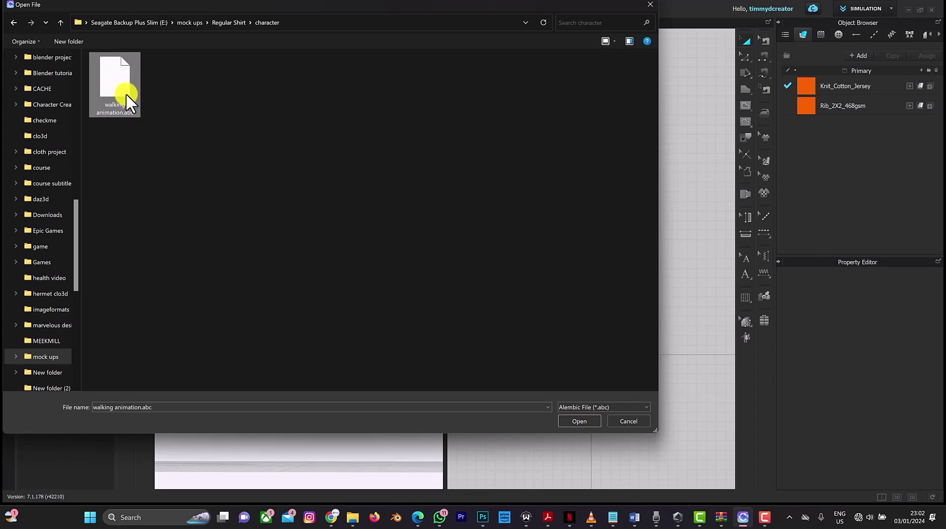
left_click(226, 23)
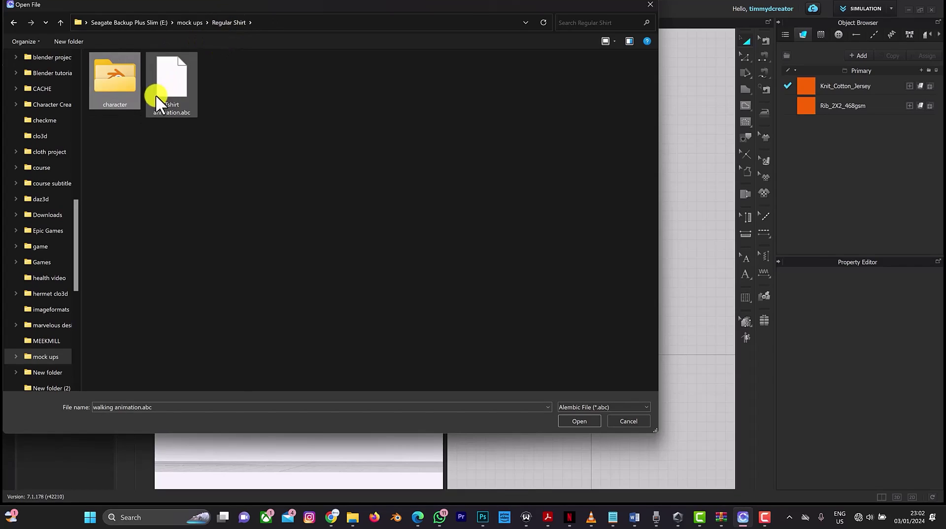
left_click(171, 97)
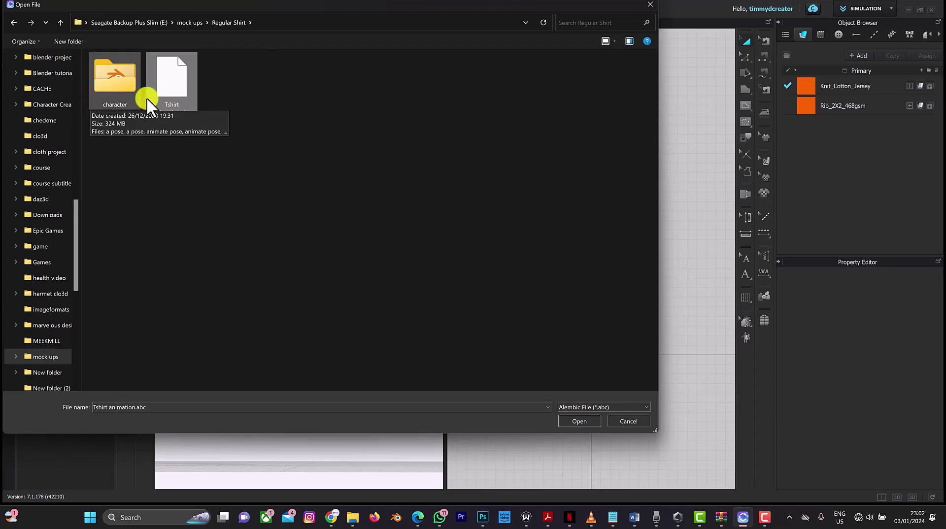
left_click(126, 96)
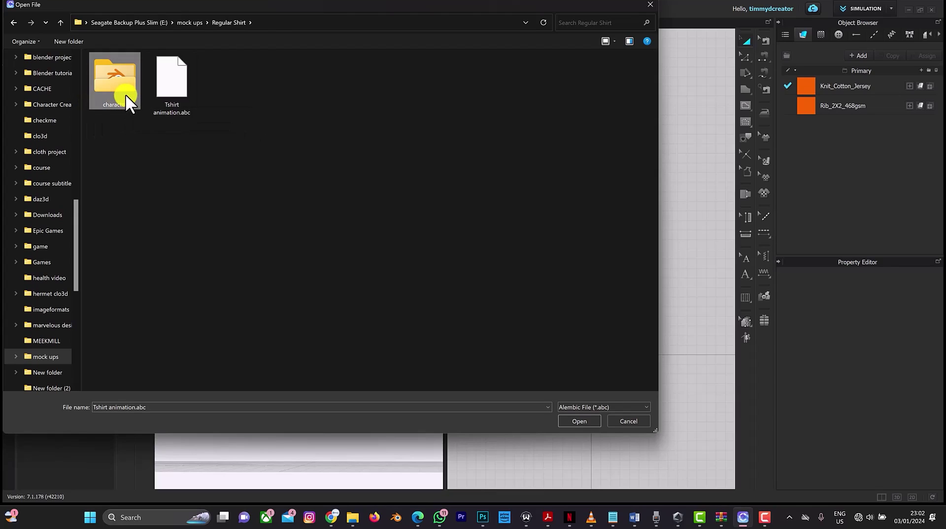
double_click(126, 93)
left_click(125, 93)
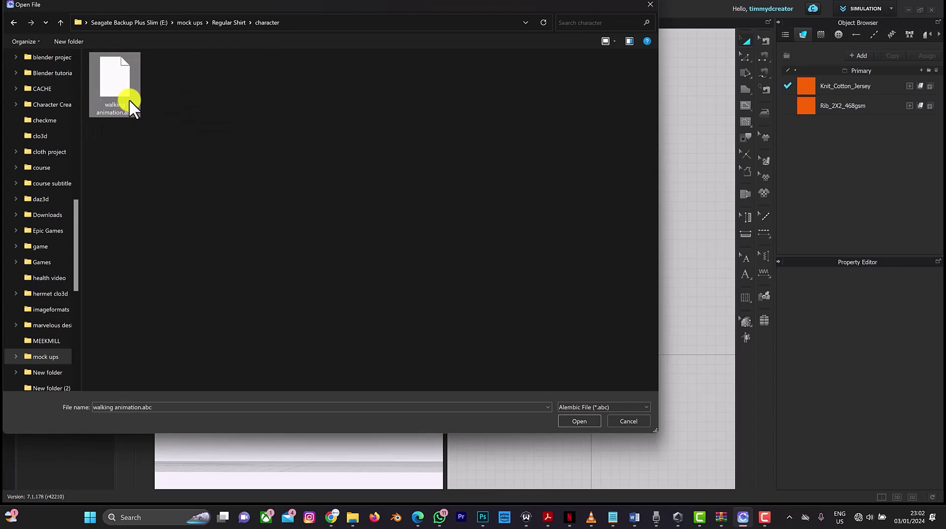
left_click(569, 421)
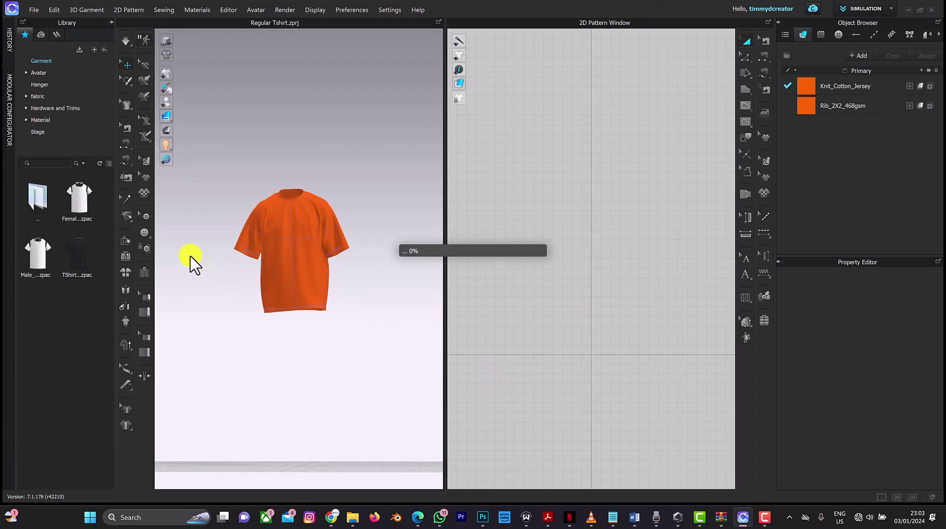
Import the walking Alembic avatar with Load Type Add at 30 FPS, then check the t-shirt fit.
left_click(462, 192)
left_click(466, 206)
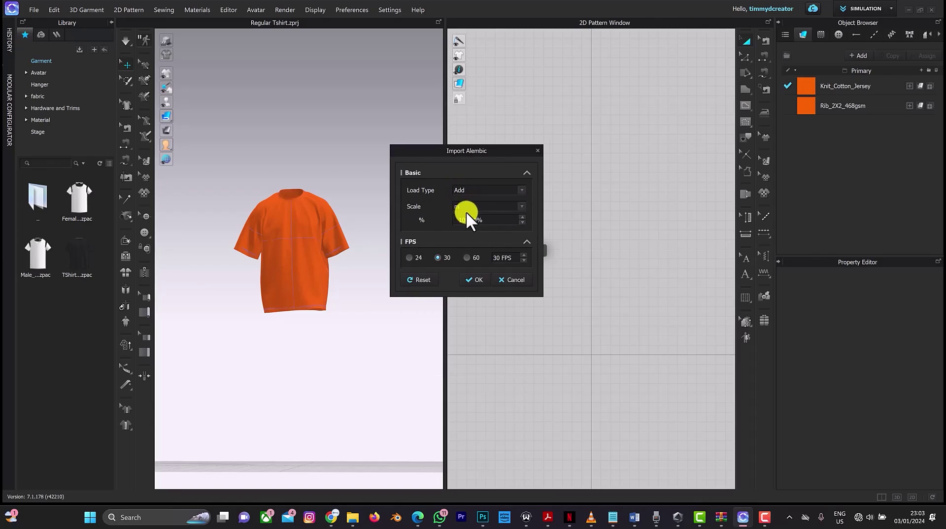
left_click(476, 280)
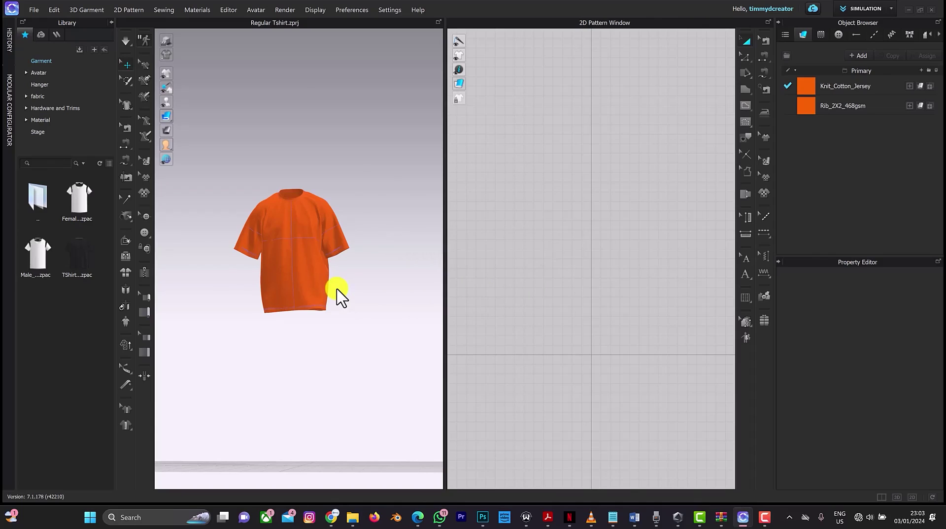
mouse_move(383, 193)
right_mouse_down()
mouse_move(348, 211)
mouse_move(264, 199)
mouse_move(384, 196)
right_mouse_up()
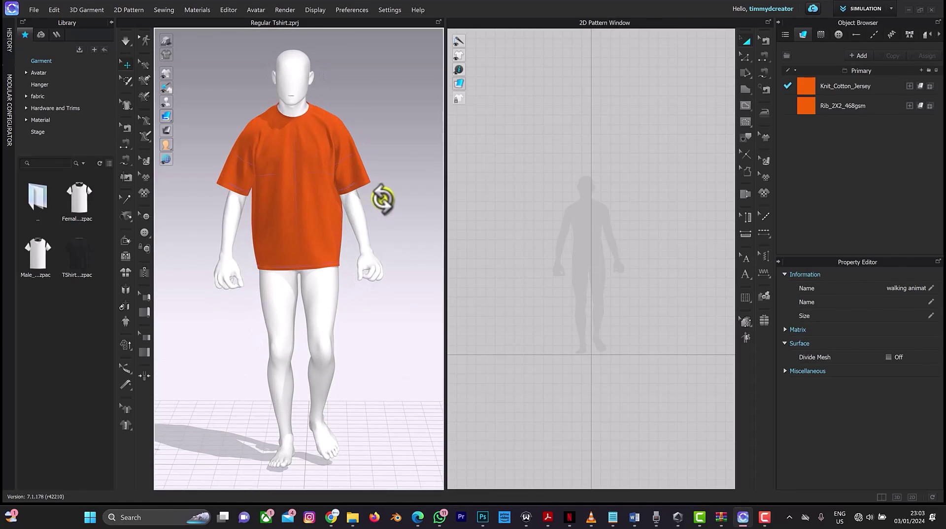
Switch to Animation mode and keep simulation quality at Animation (Stable).
left_click(863, 10)
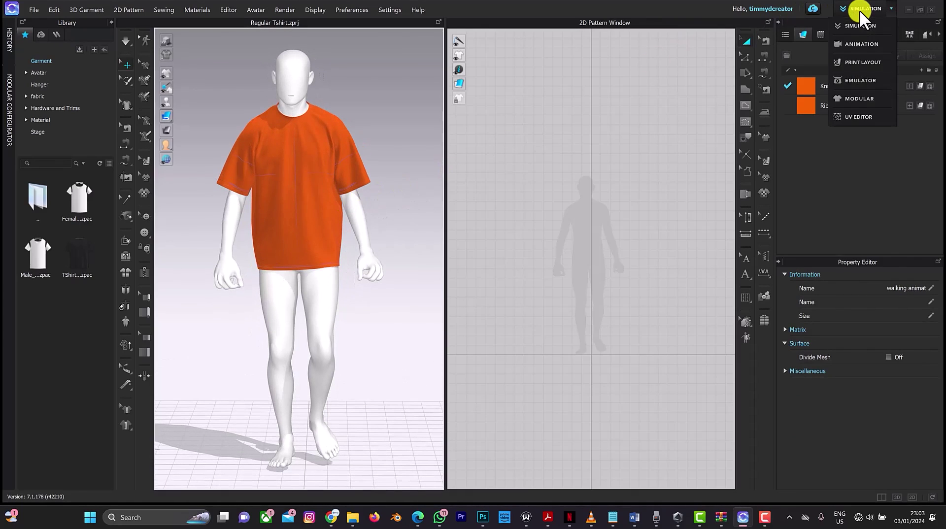
left_click(862, 43)
left_click(468, 291)
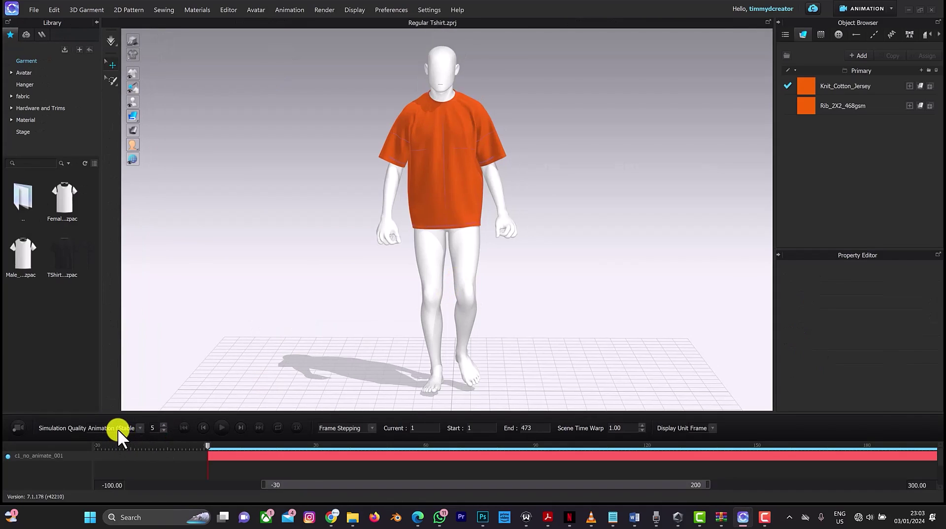
left_click(117, 429)
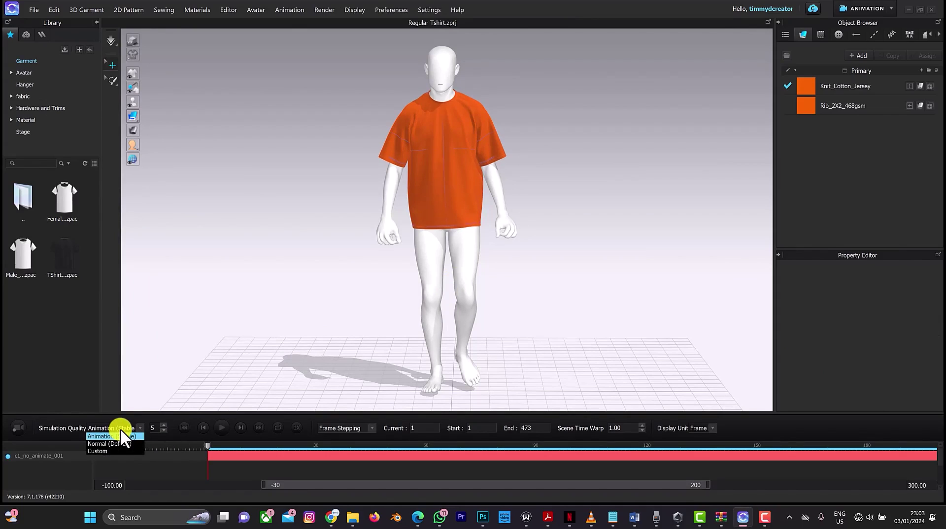
left_click(118, 434)
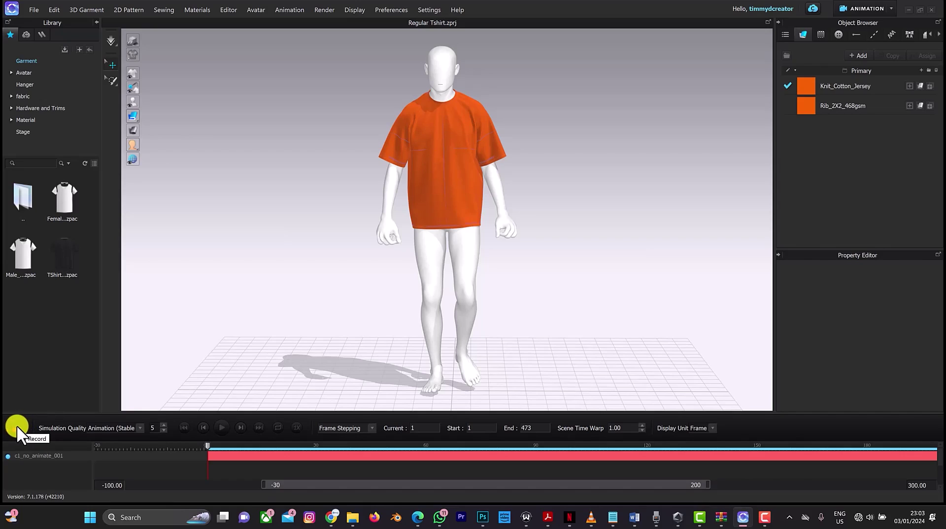
Record the garment simulation to frame 473, creating a Garment track.
left_click(15, 427)
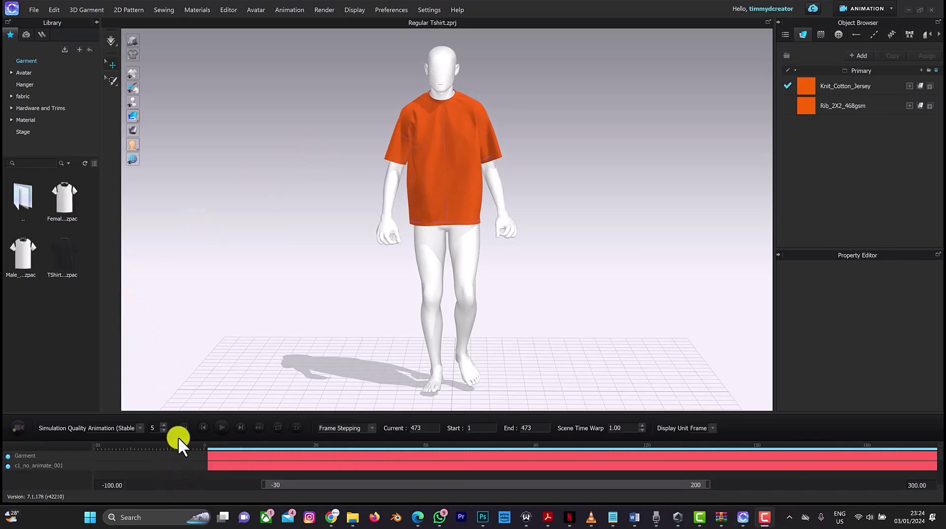
Rewind to frame 1 and play the recorded walk animation.
left_click(183, 431)
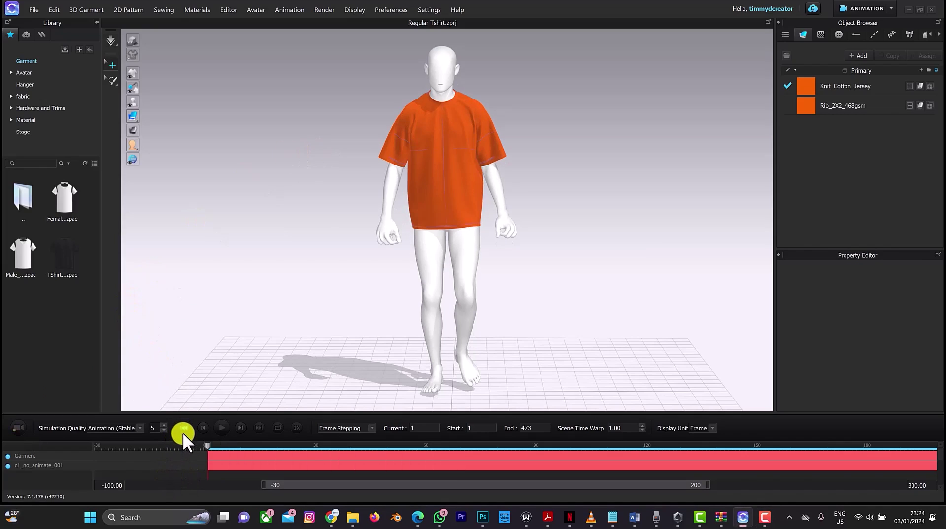
left_click(222, 427)
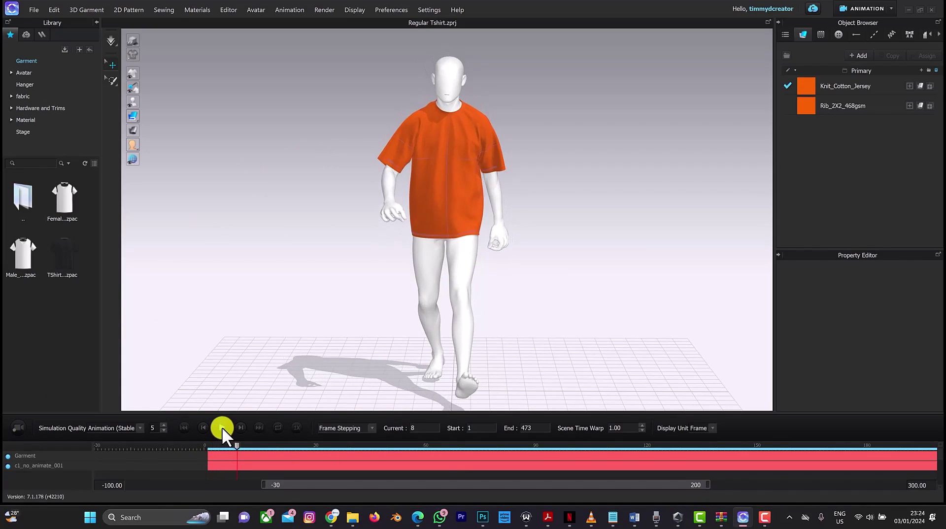